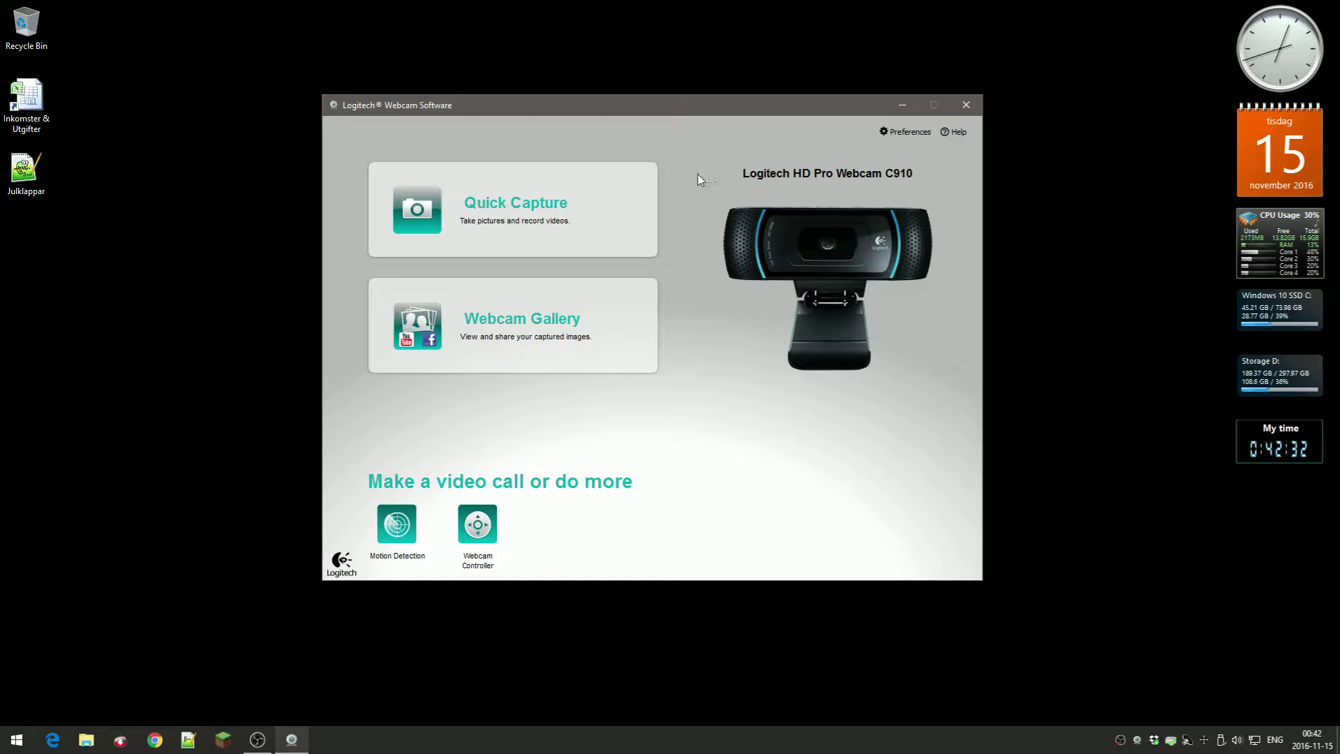
# Dismiss the software settings unchanged, then start the live 1080p Quick Capture preview and nudge its window right
pyautogui.click(895, 132)
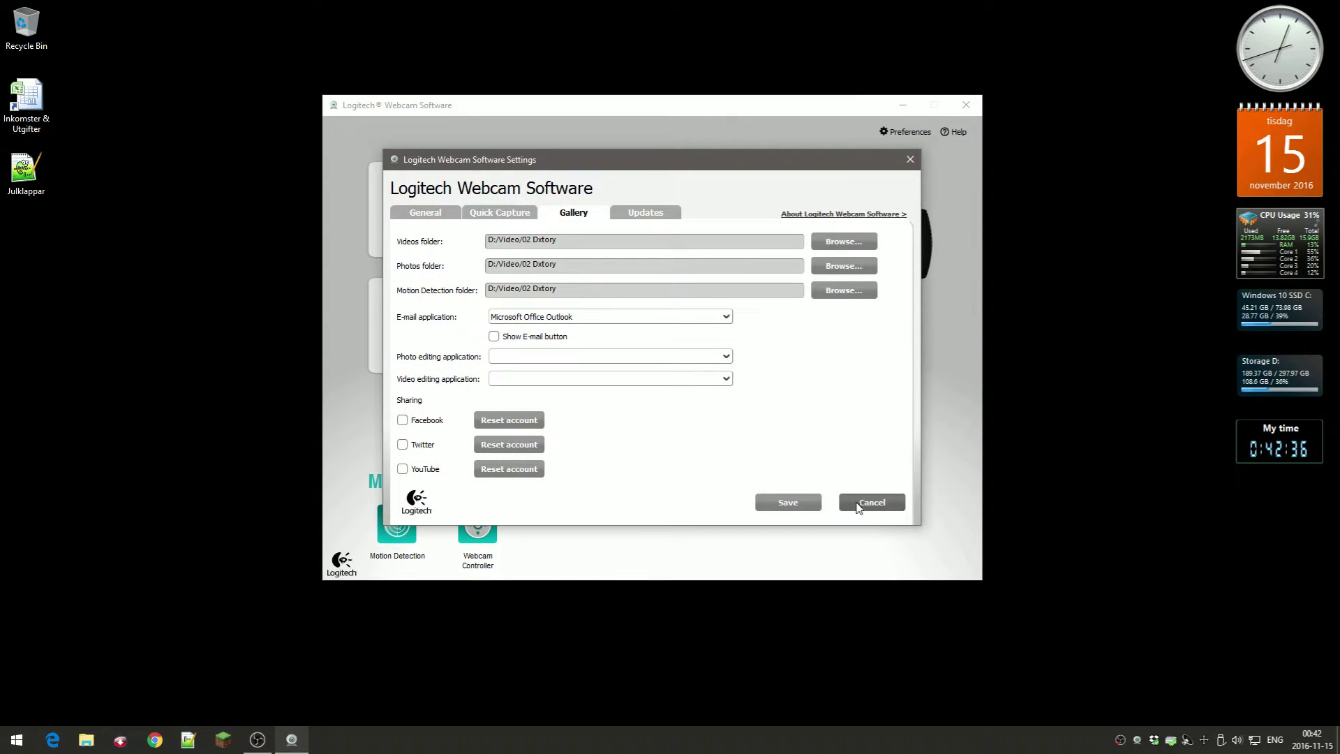
pyautogui.click(872, 502)
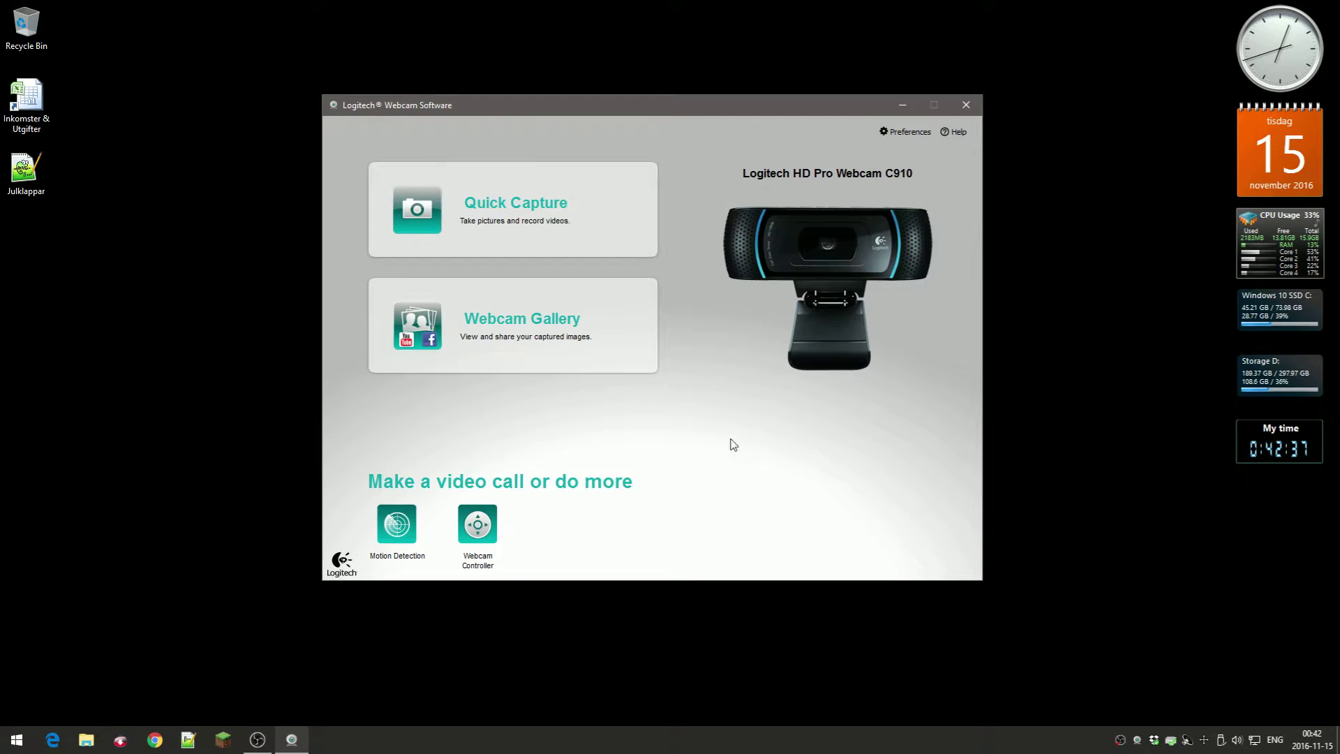
pyautogui.click(605, 229)
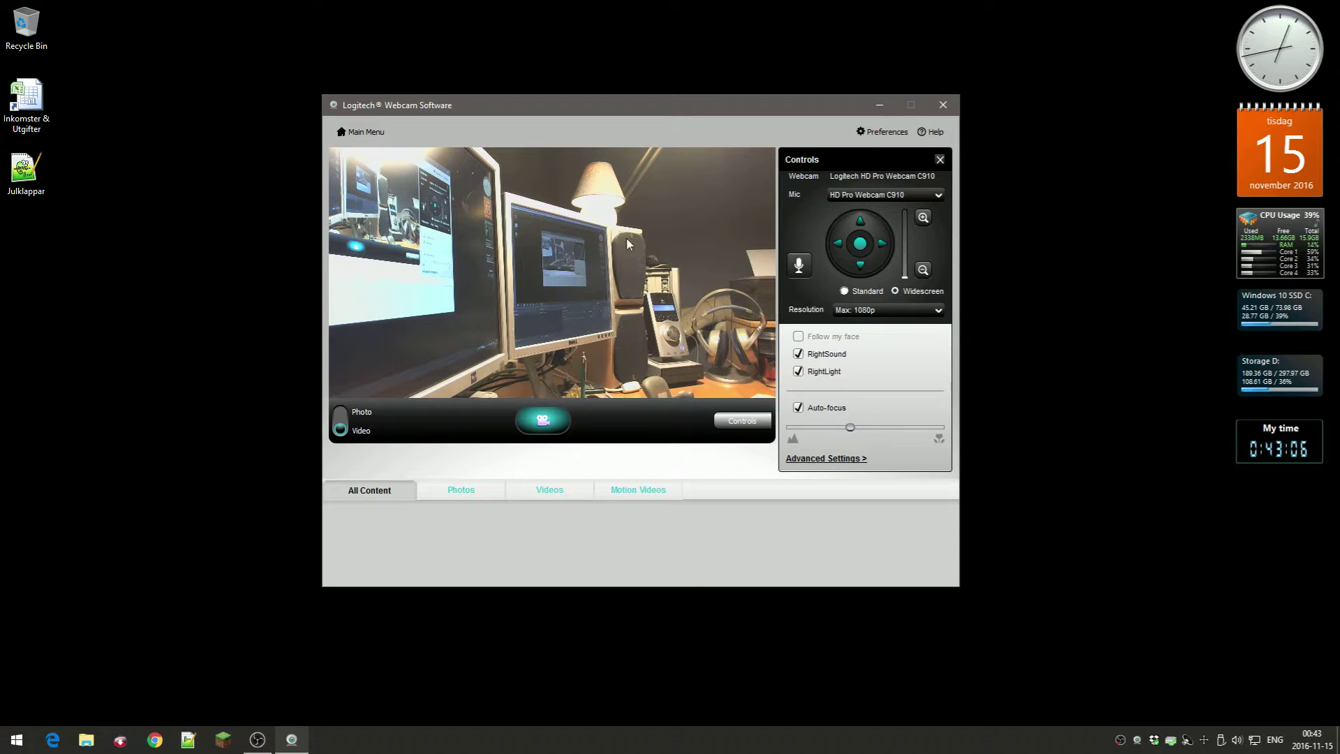
pyautogui.moveTo(546, 110); pyautogui.dragTo(576, 120)
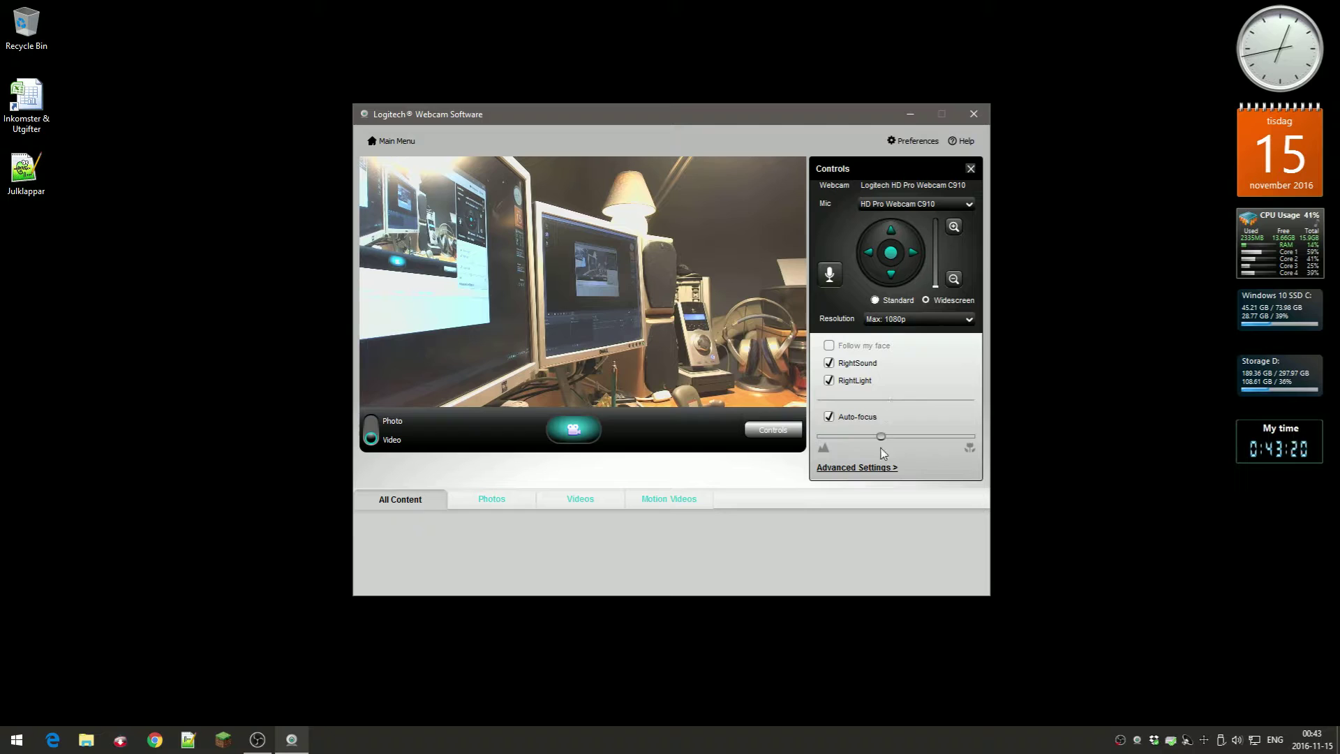
# In the webcam Properties dialog, nudge Brightness slightly lower, then cancel and decline saving the change
pyautogui.click(874, 467)
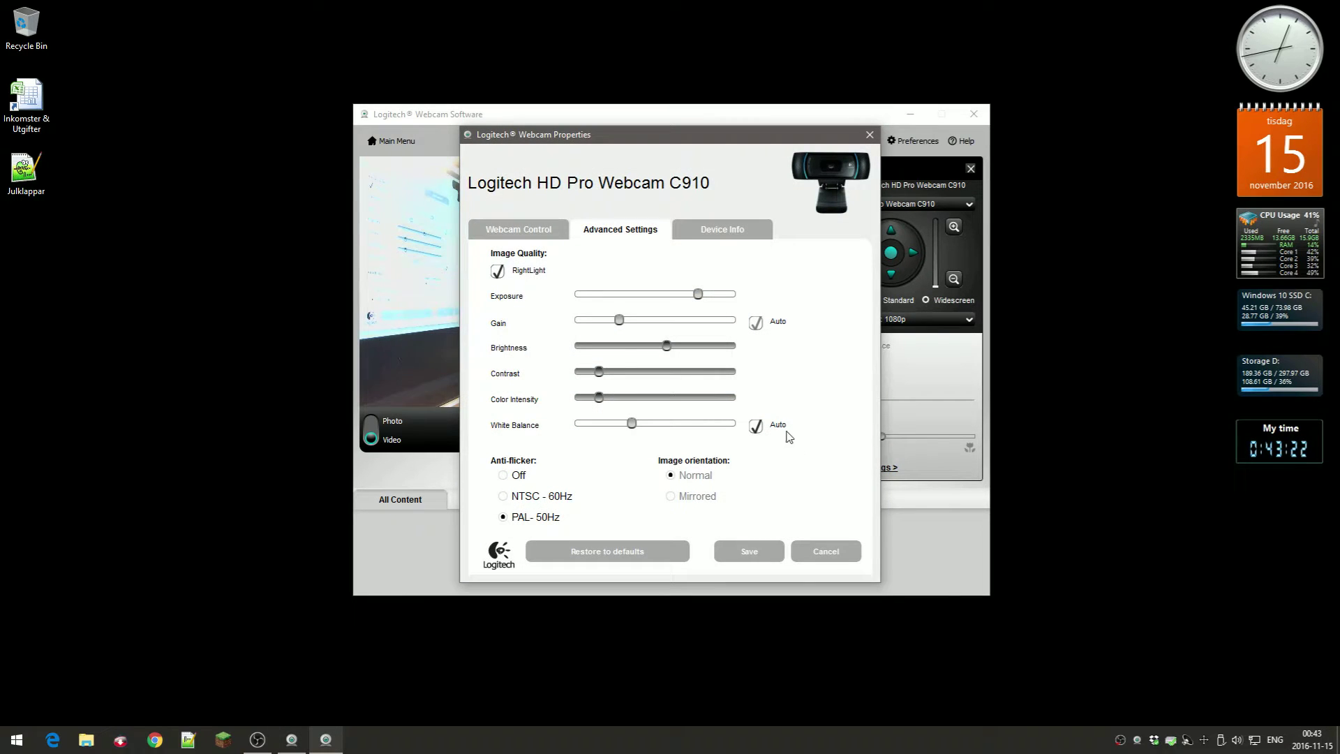
pyautogui.moveTo(694, 135); pyautogui.dragTo(988, 138)
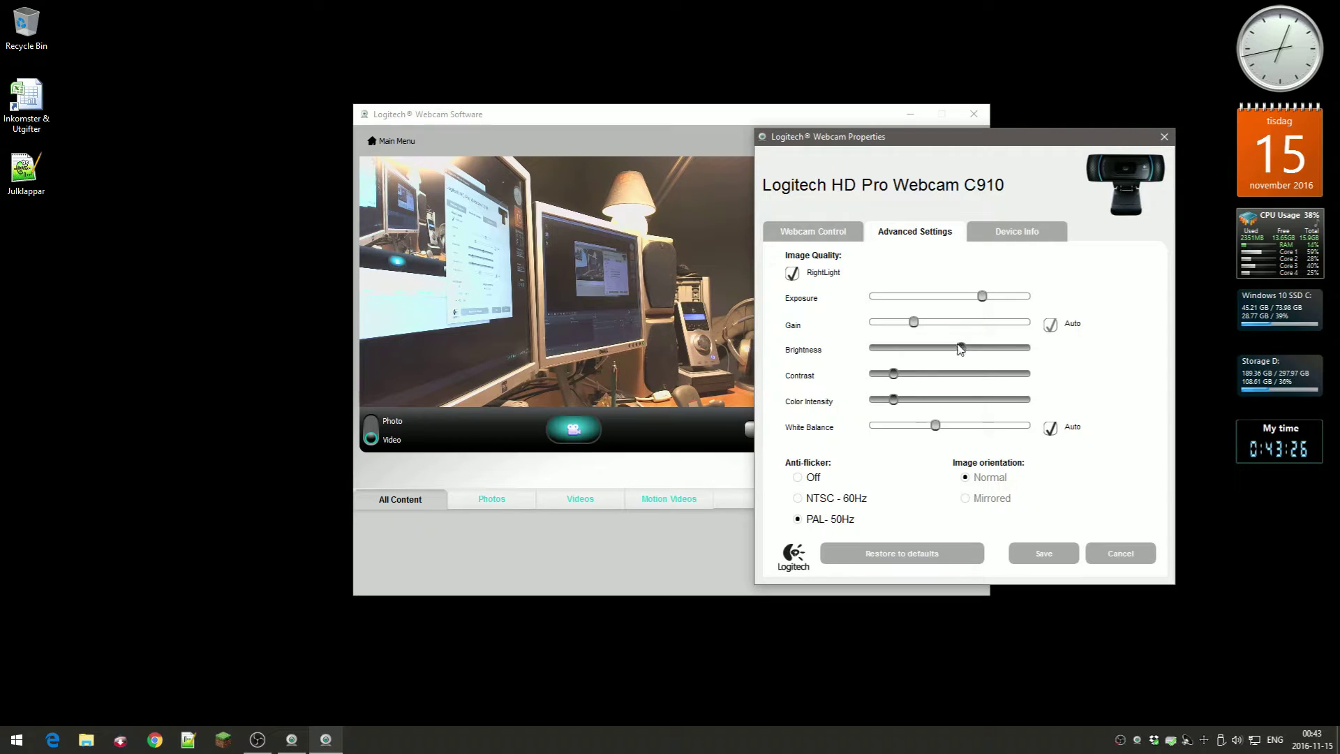
pyautogui.moveTo(962, 349)
pyautogui.mouseDown()
pyautogui.moveTo(940, 352)
pyautogui.moveTo(984, 350)
pyautogui.moveTo(964, 349)
pyautogui.mouseUp()
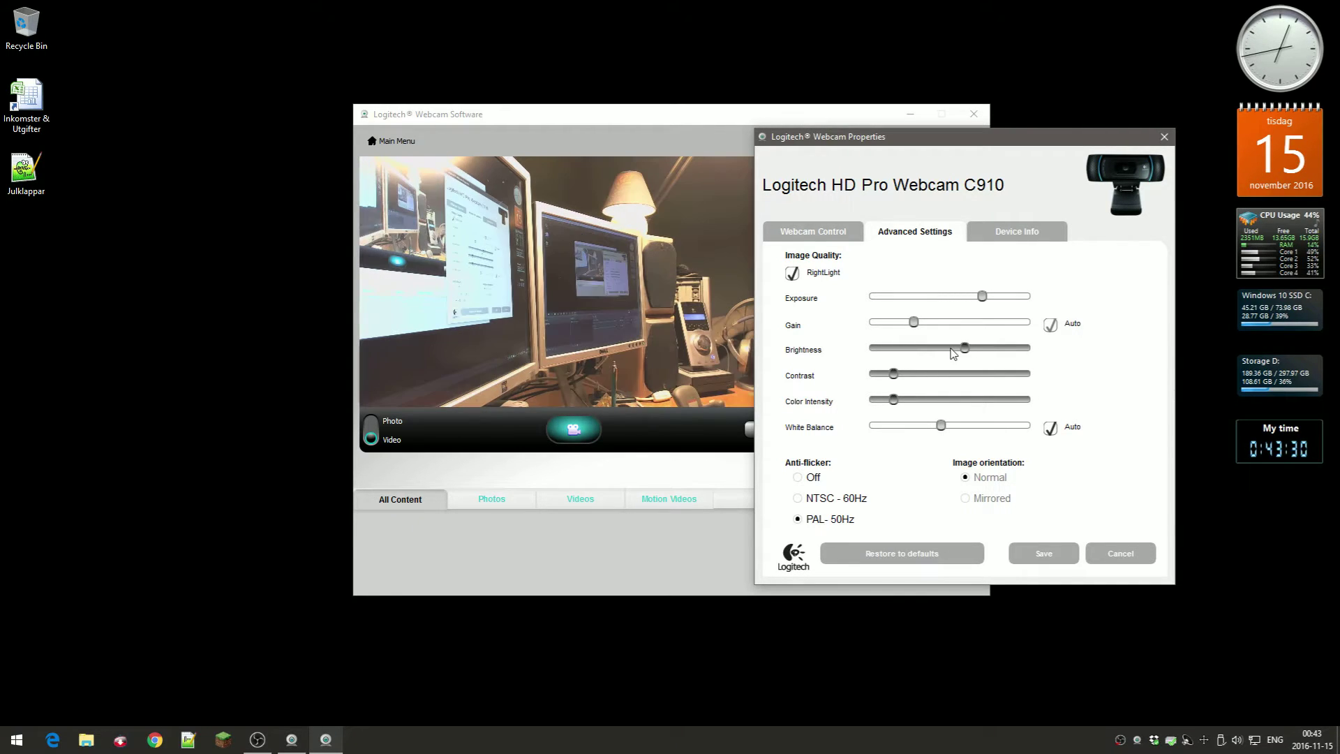
pyautogui.click(1120, 553)
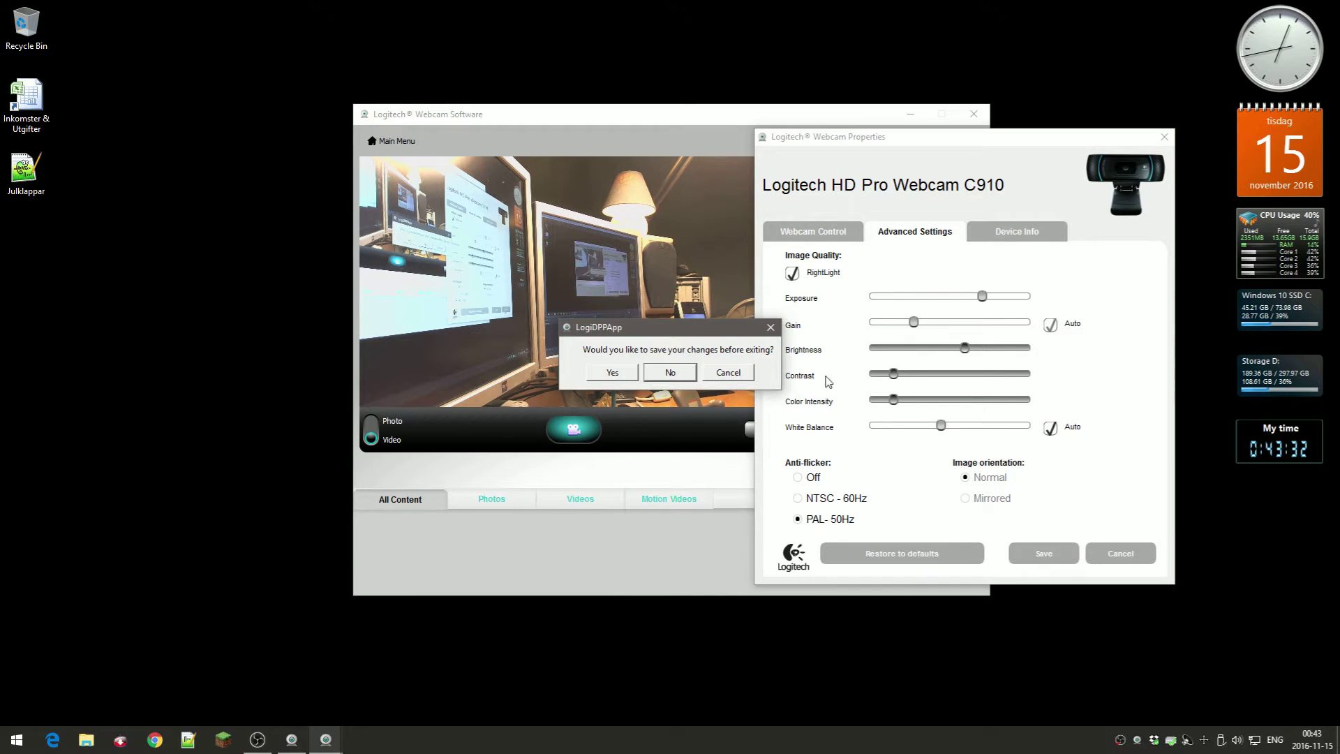
pyautogui.click(672, 374)
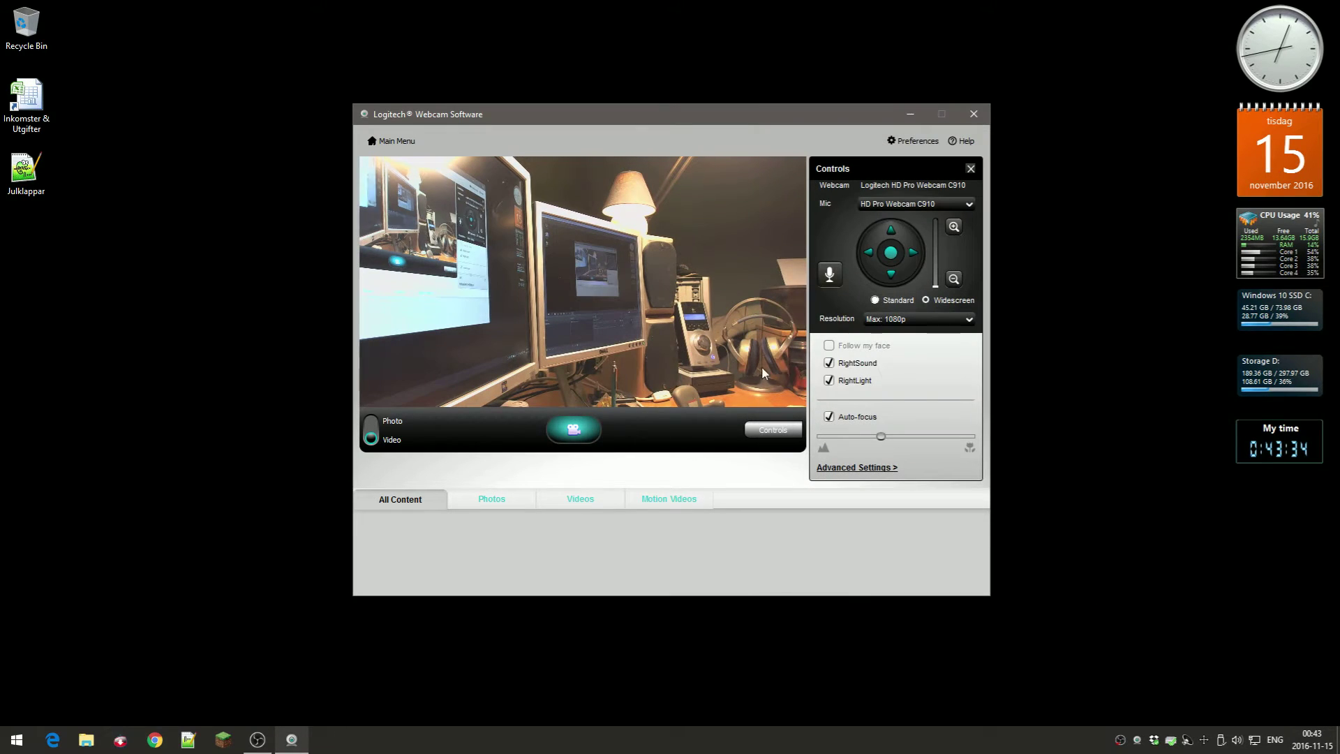
pyautogui.click(954, 227)
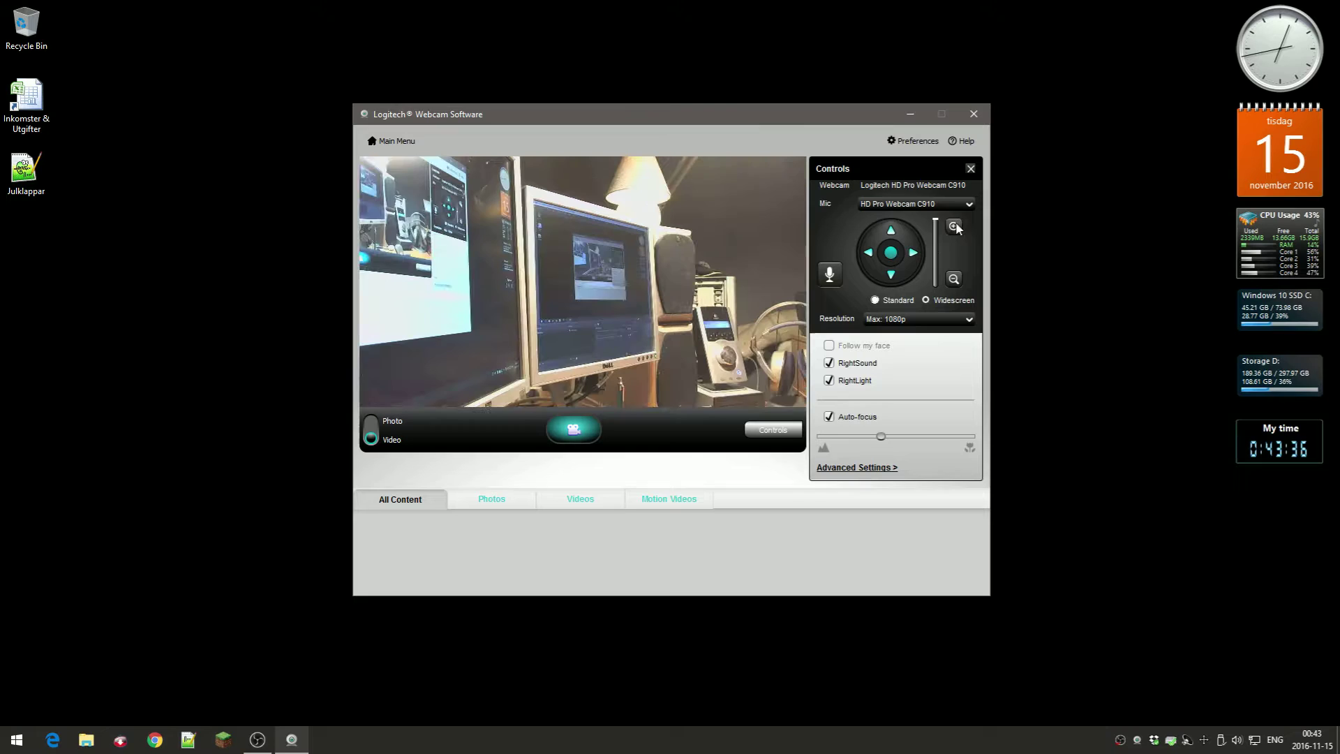
pyautogui.click(953, 278)
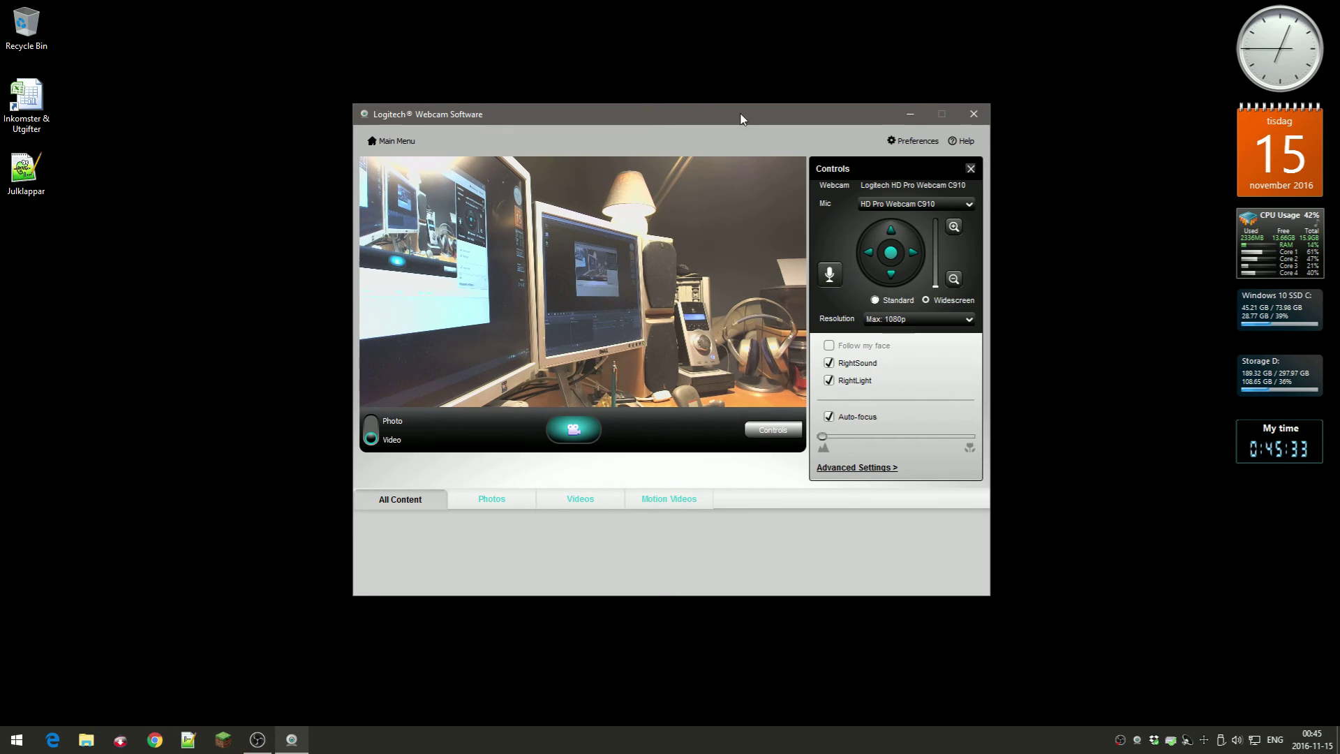
# Nudge the window, go back to the Main Menu, and exit Logitech Webcam Software
pyautogui.moveTo(743, 117)
pyautogui.mouseDown()
pyautogui.moveTo(804, 121)
pyautogui.moveTo(731, 130)
pyautogui.mouseUp()
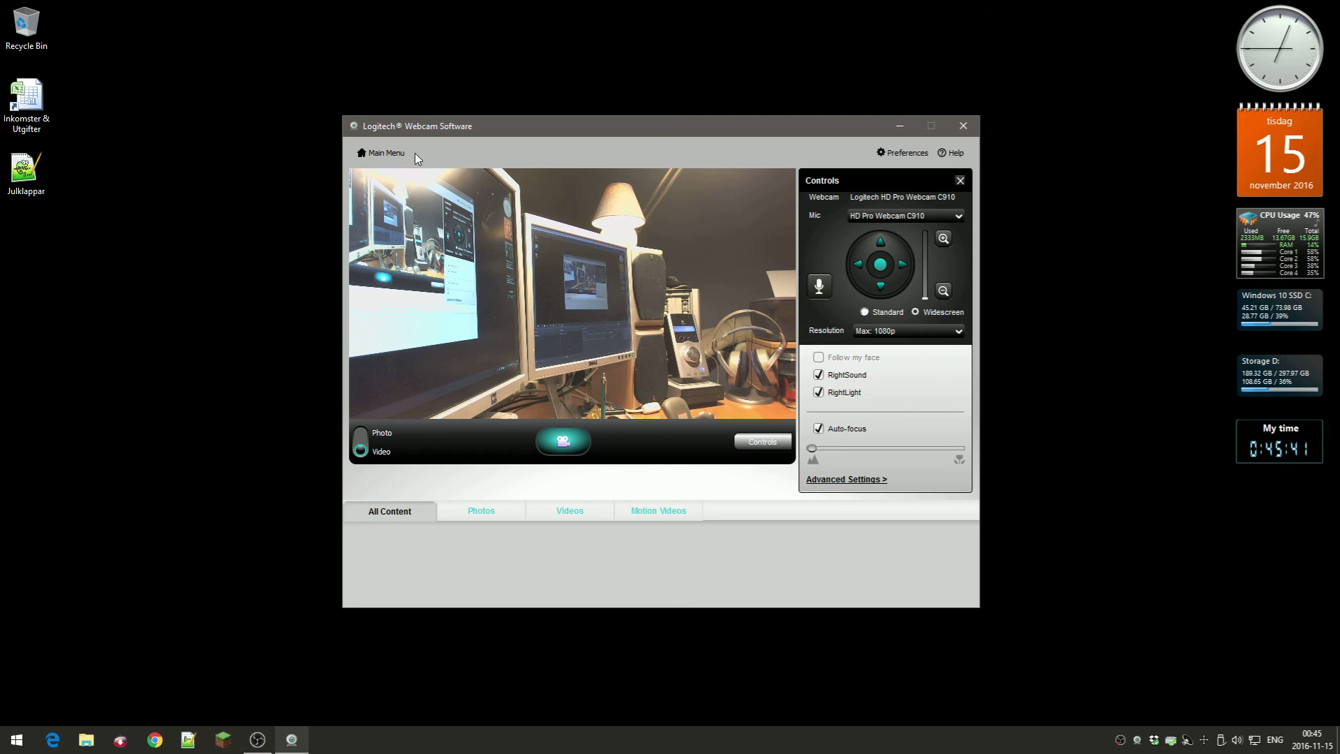
pyautogui.click(388, 153)
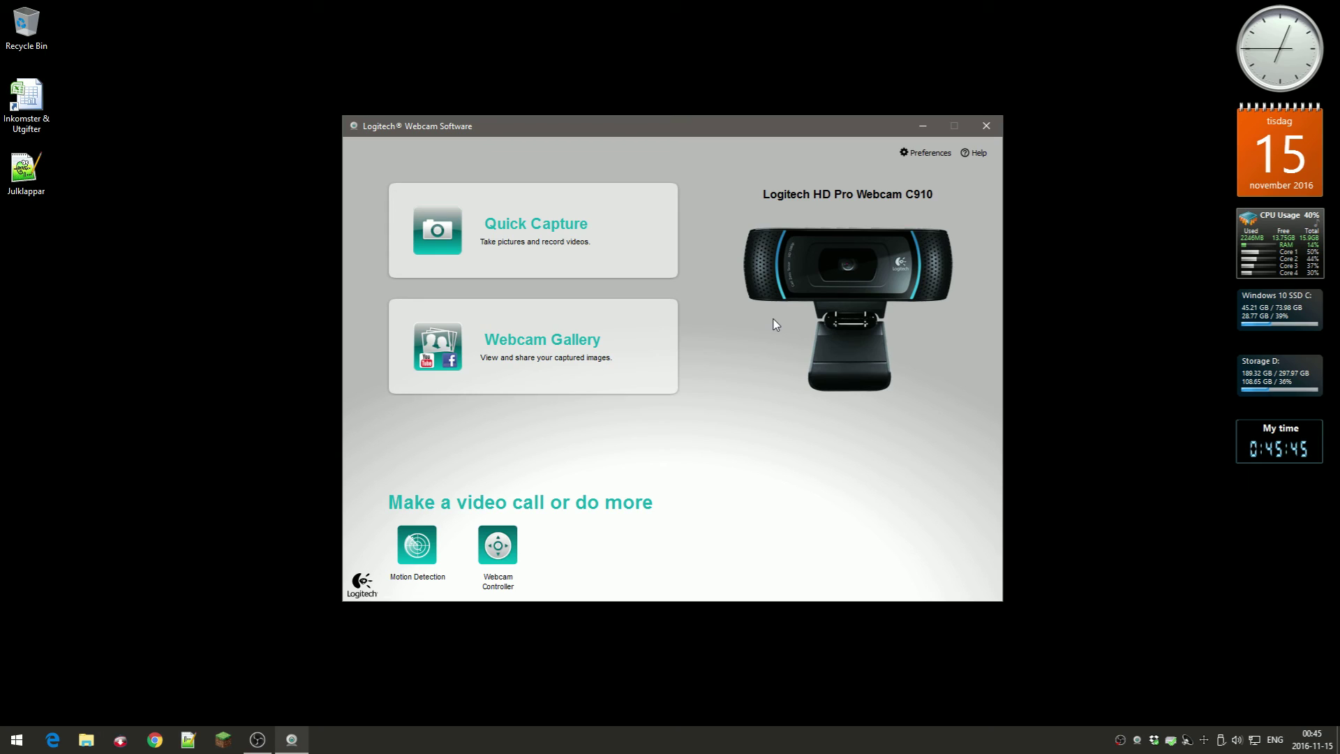
pyautogui.click(990, 127)
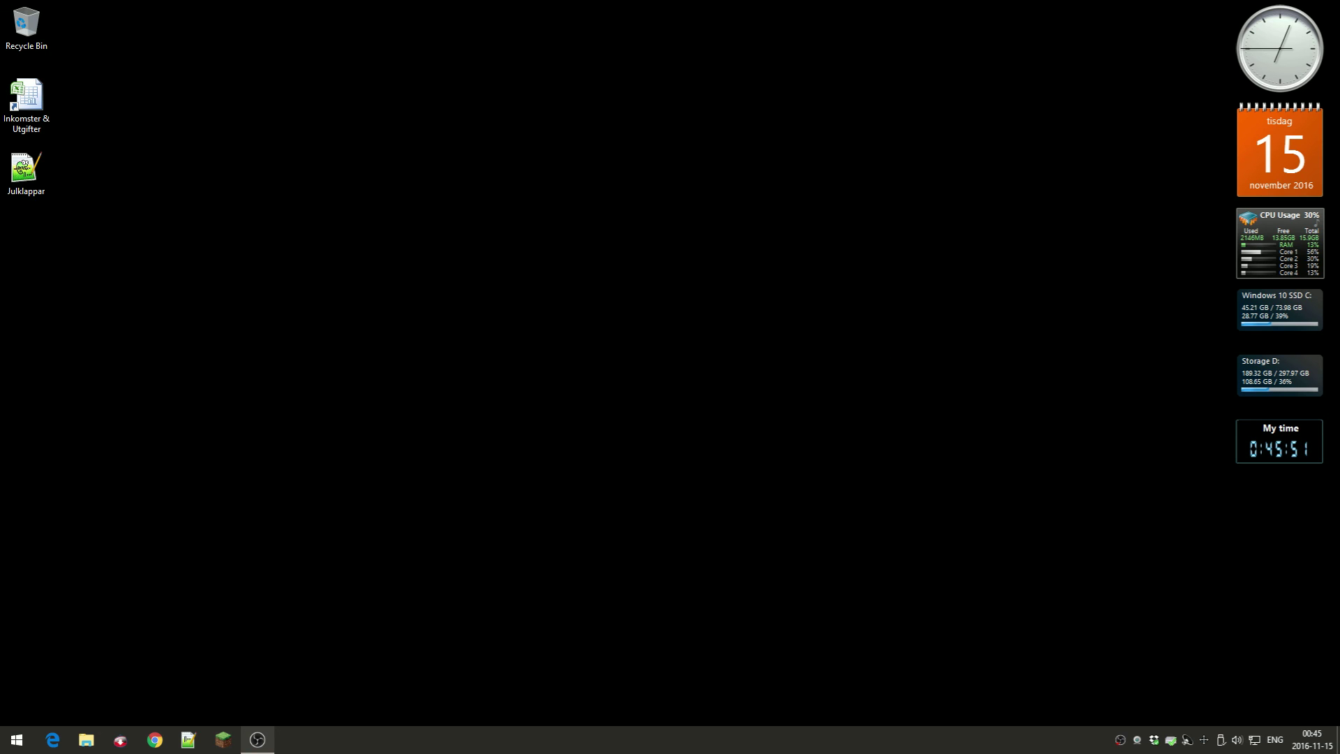